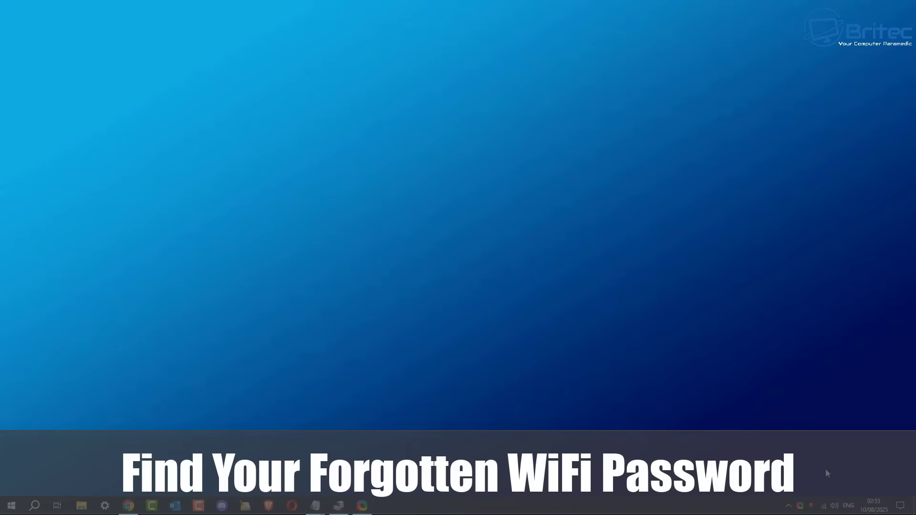
# Step: Check the connected Wi-Fi network from the taskbar, then launch Control Panel from Windows Search
pyautogui.click(824, 506)
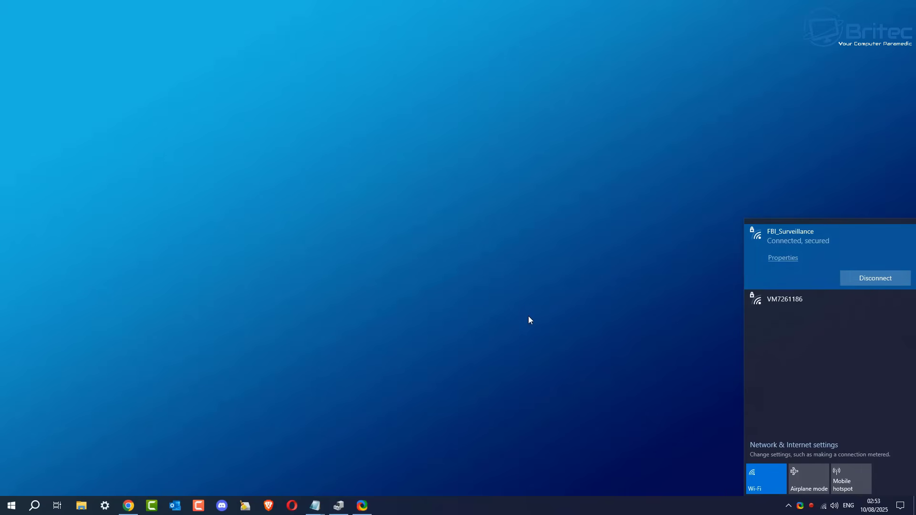
pyautogui.click(824, 506)
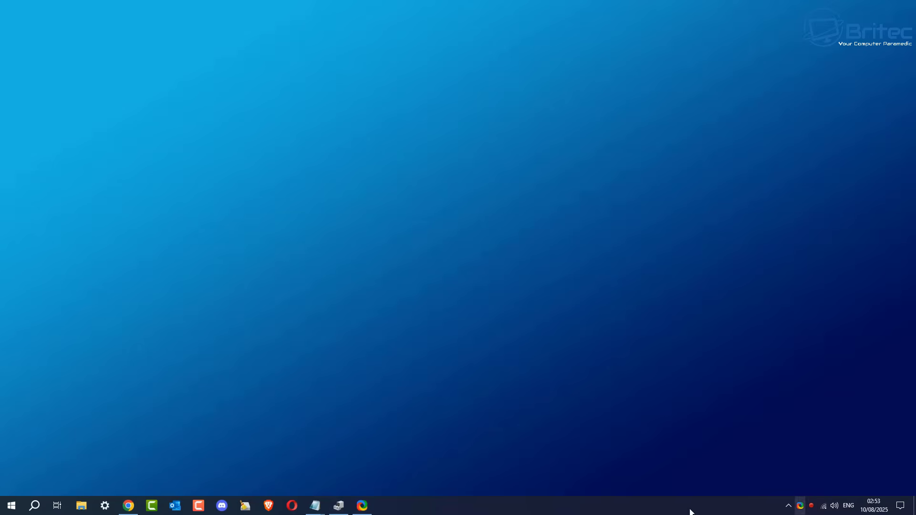
pyautogui.click(34, 506)
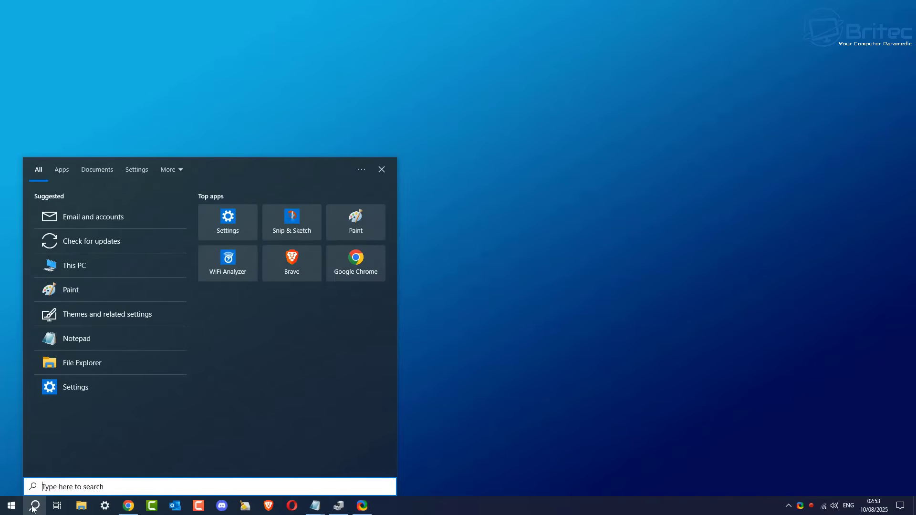
pyautogui.write('contro')
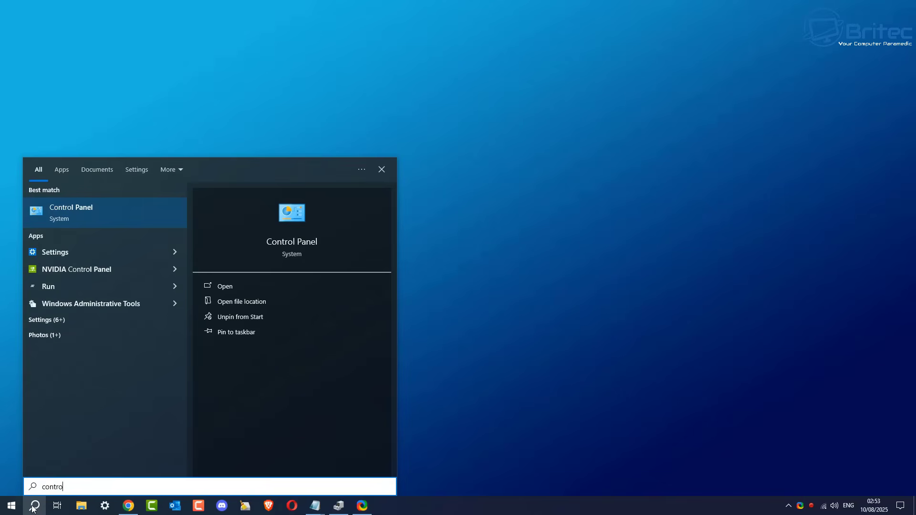
pyautogui.write('l panel')
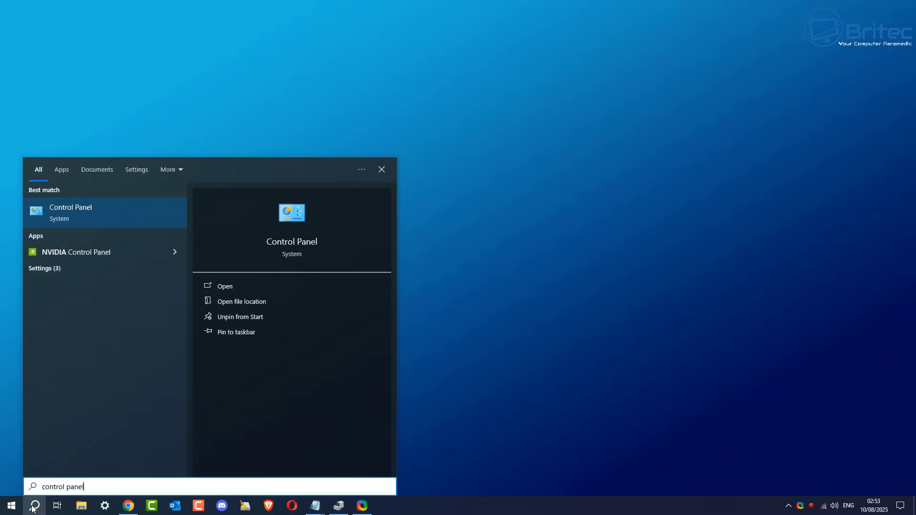
pyautogui.click(90, 209)
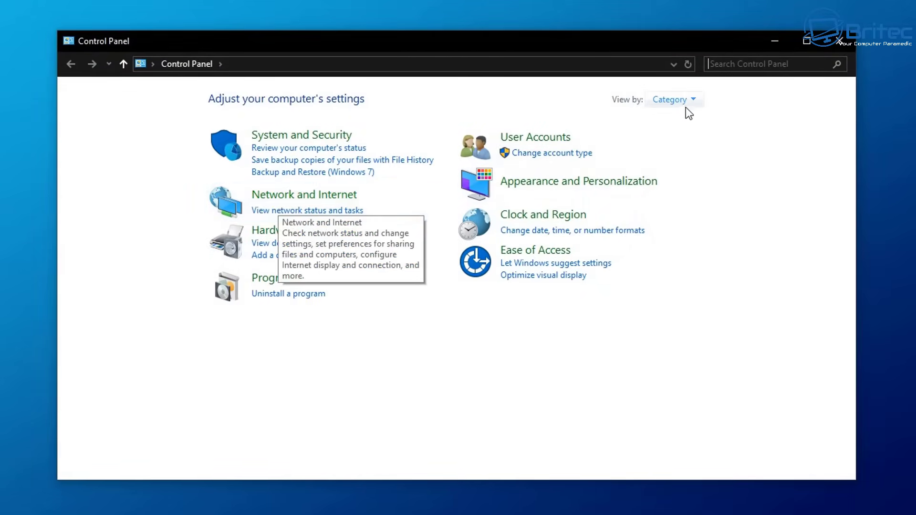
# Step: Navigate through Network and Internet into the Network and Sharing Center
pyautogui.click(278, 200)
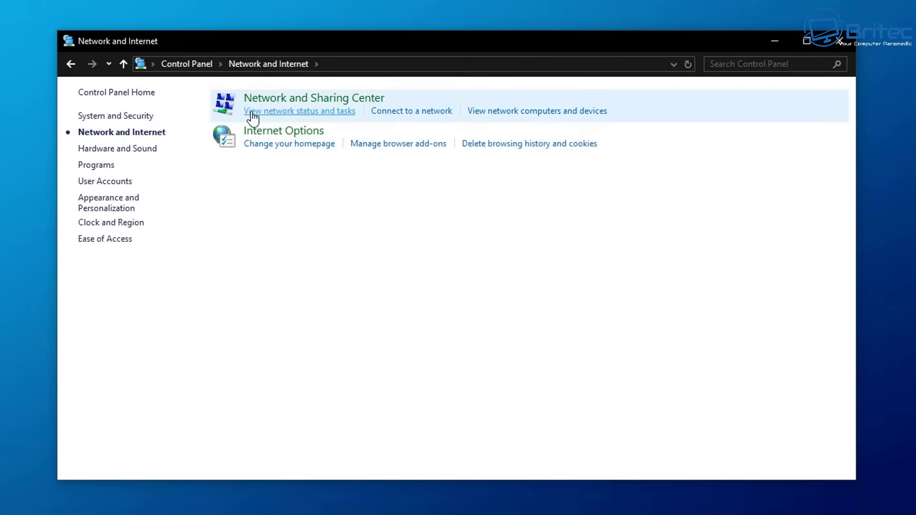
pyautogui.click(365, 100)
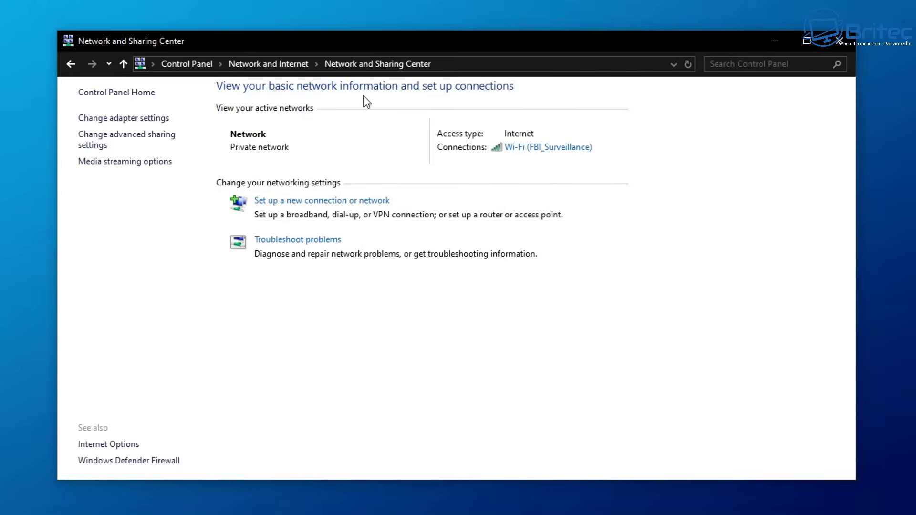
# Step: Show the adapter list via Change adapter settings and bring up the Wi-Fi adapter's context menu
pyautogui.click(101, 121)
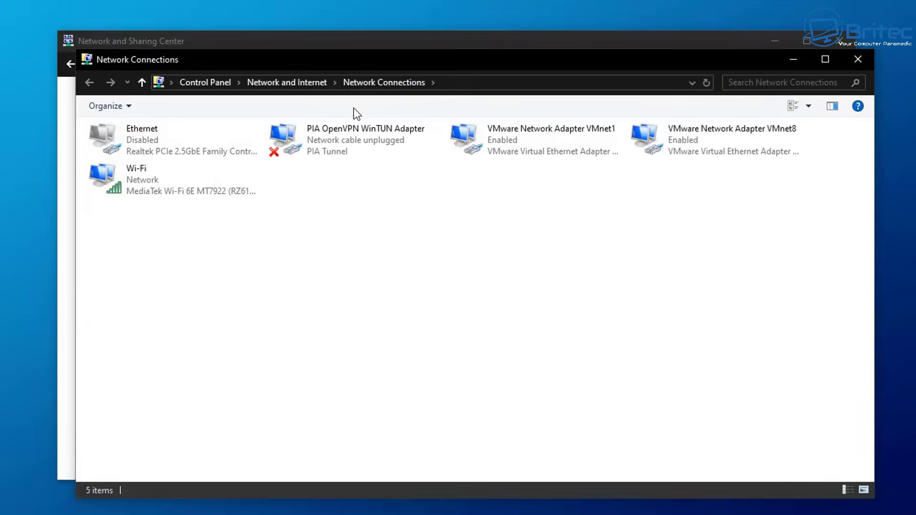
pyautogui.moveTo(462, 48)
pyautogui.mouseDown()
pyautogui.moveTo(454, 46)
pyautogui.moveTo(480, 62)
pyautogui.mouseUp()
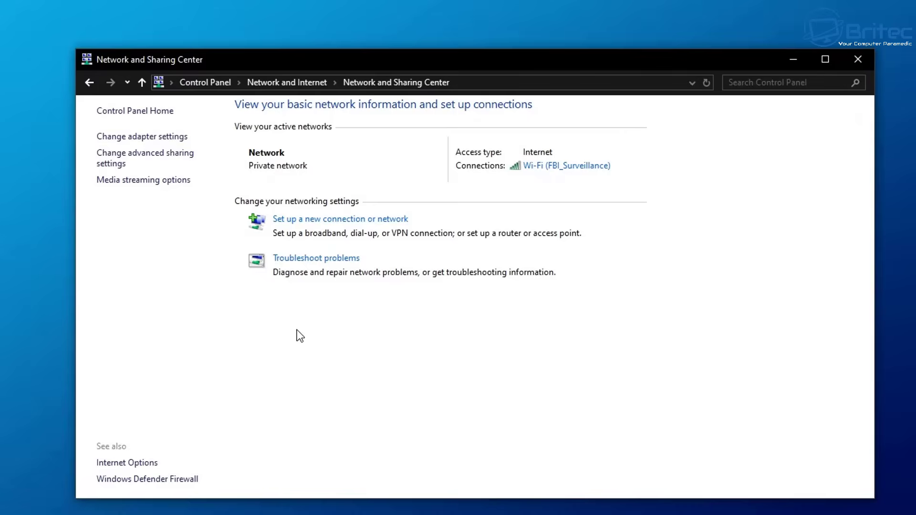
pyautogui.click(157, 137)
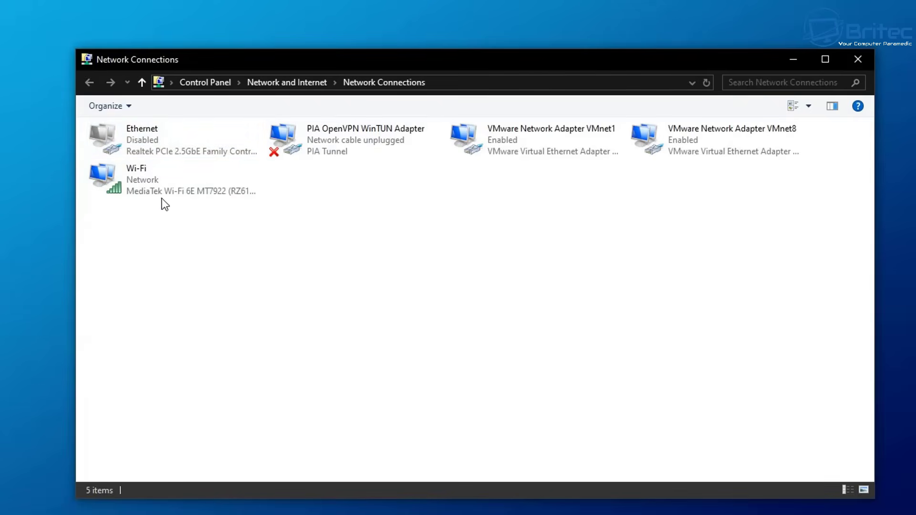
pyautogui.click(151, 182)
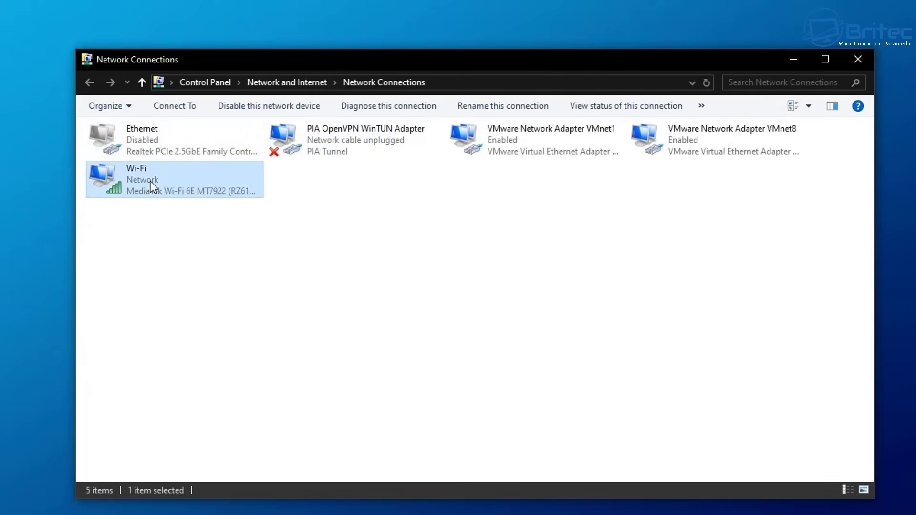
pyautogui.rightClick(151, 182)
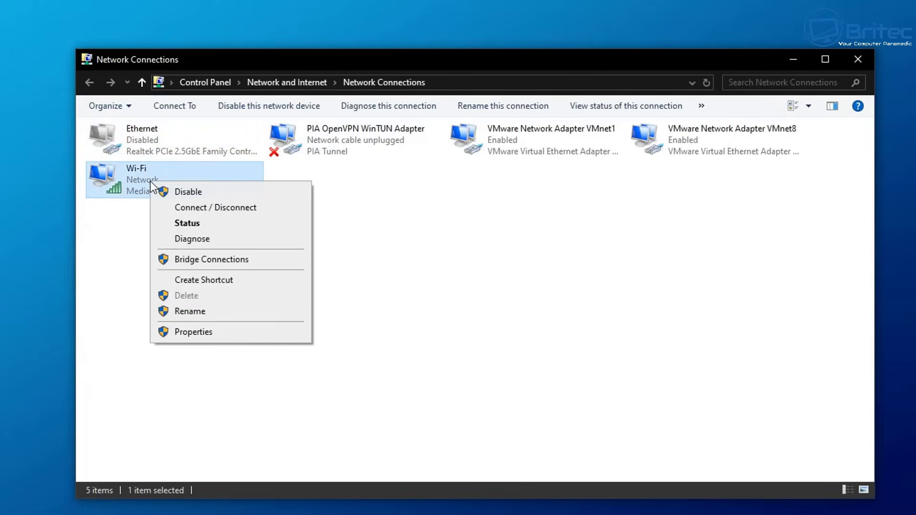
# Step: View the Wi-Fi Status, then the wireless network properties on the Security settings
pyautogui.click(208, 228)
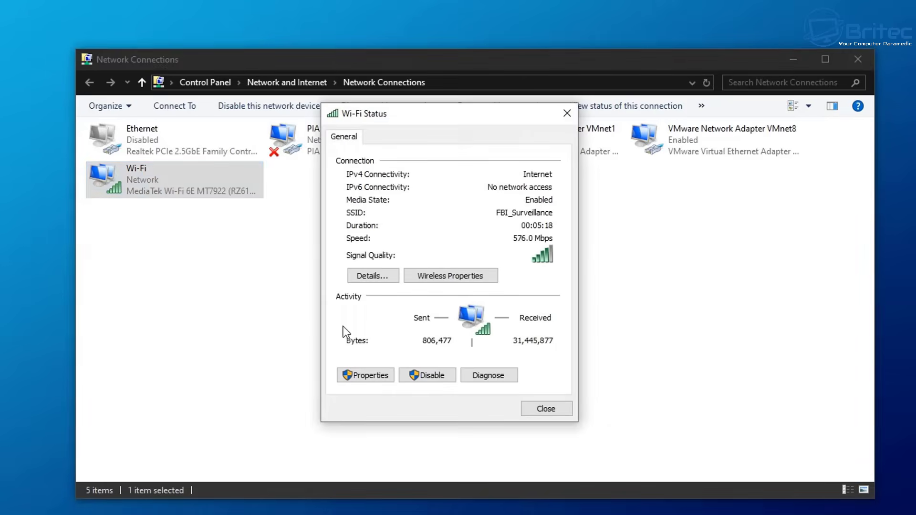
pyautogui.click(454, 277)
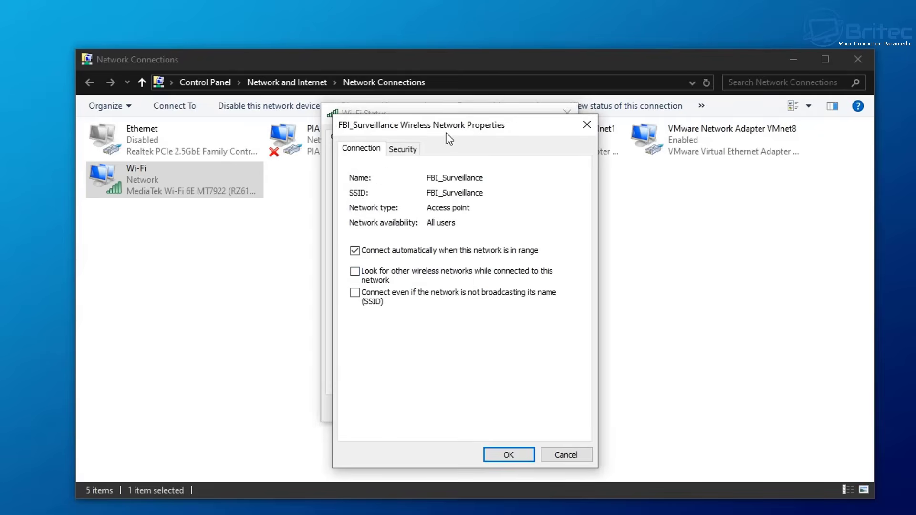
pyautogui.moveTo(445, 132); pyautogui.dragTo(432, 120)
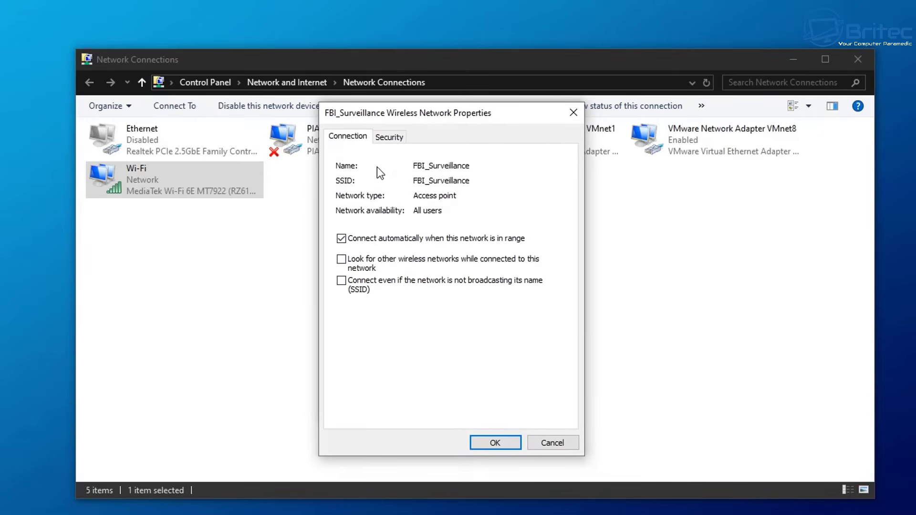
pyautogui.click(384, 134)
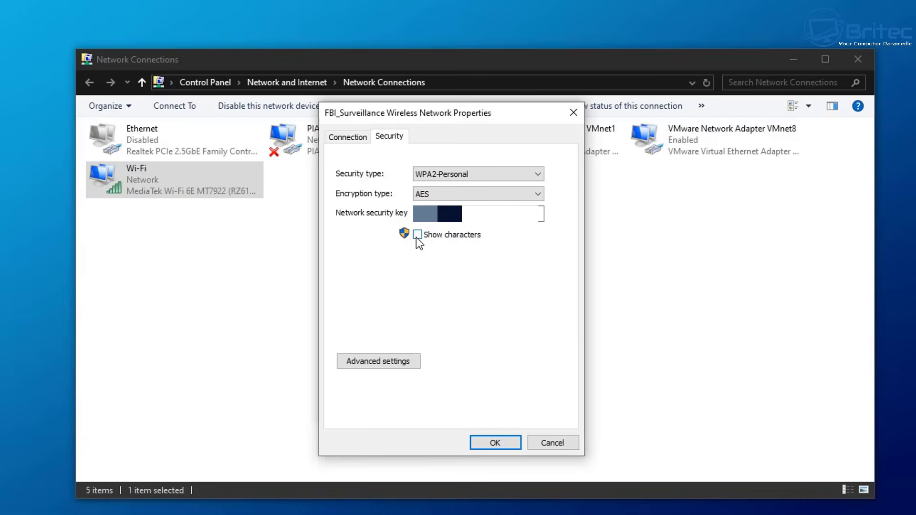
# Step: Reveal the FBI_Surveillance security key with Show characters, mask it again and close both dialogs
pyautogui.click(417, 234)
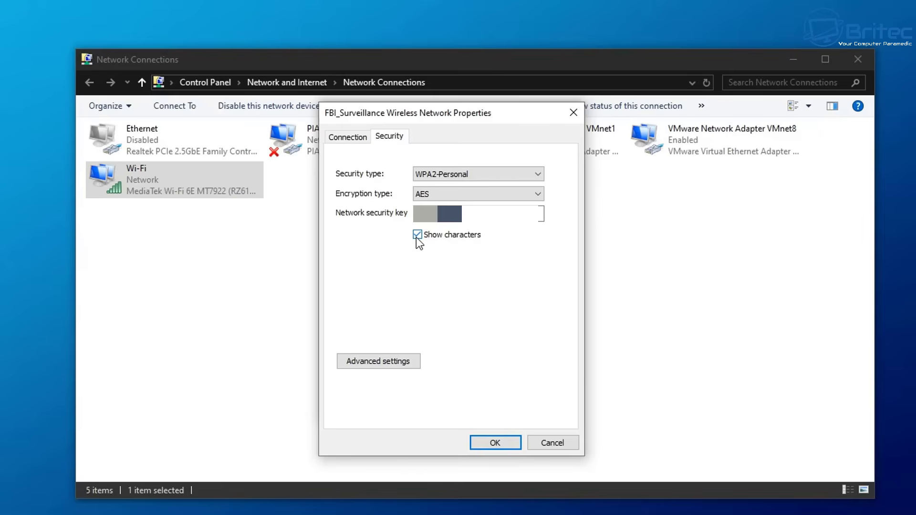
pyautogui.click(418, 236)
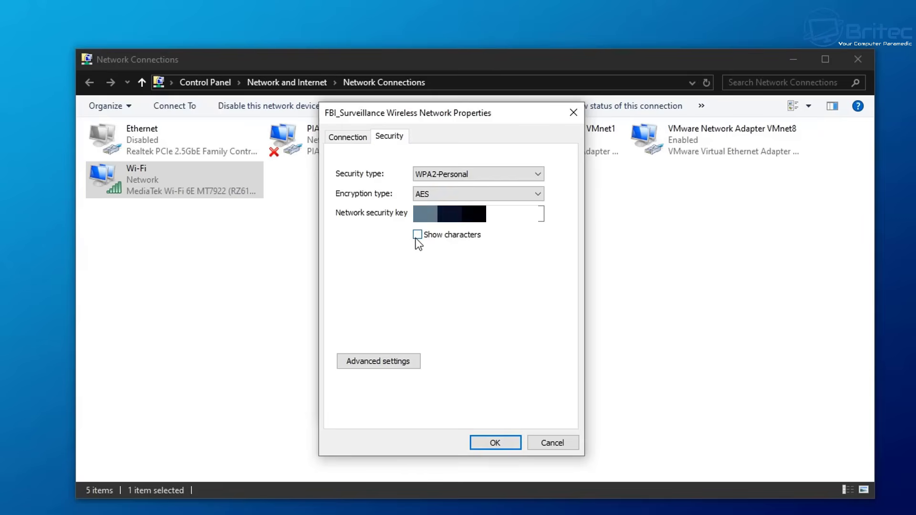
pyautogui.click(495, 444)
pyautogui.click(544, 410)
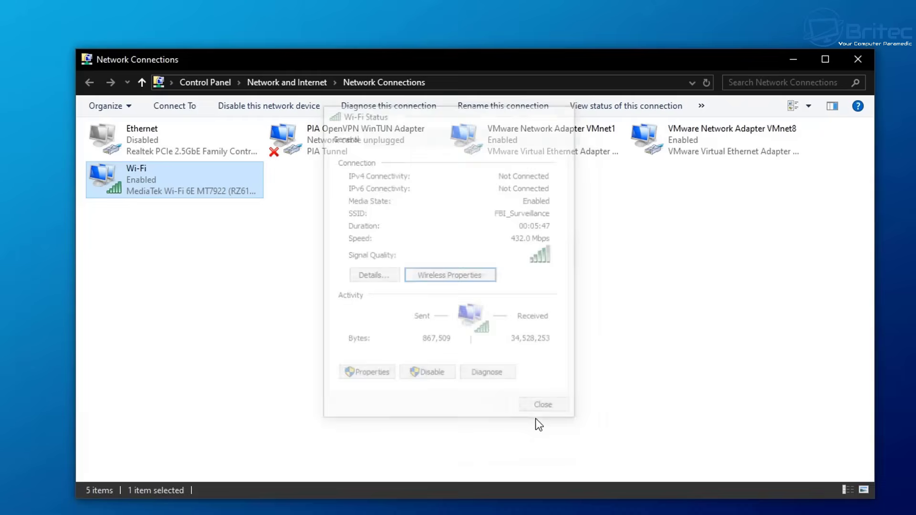
# Step: Close the network windows and run cmd as administrator from Windows Search
pyautogui.click(858, 62)
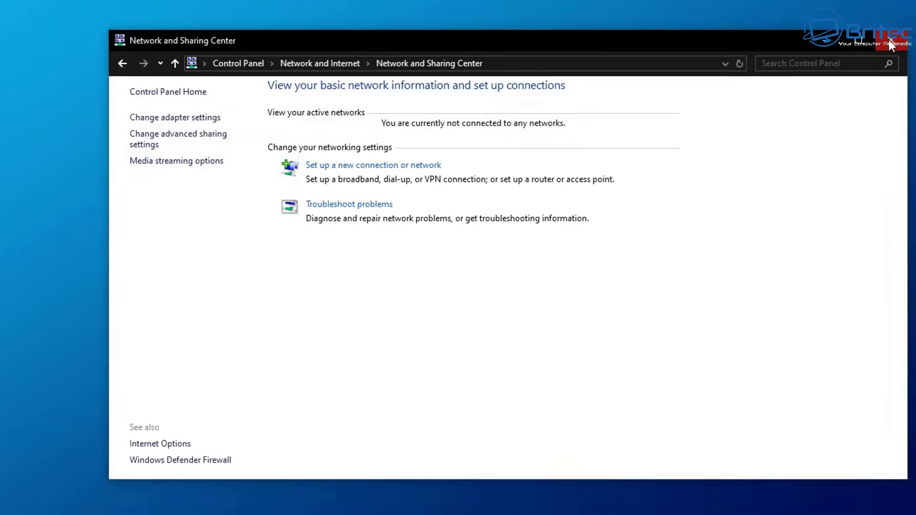
pyautogui.click(858, 61)
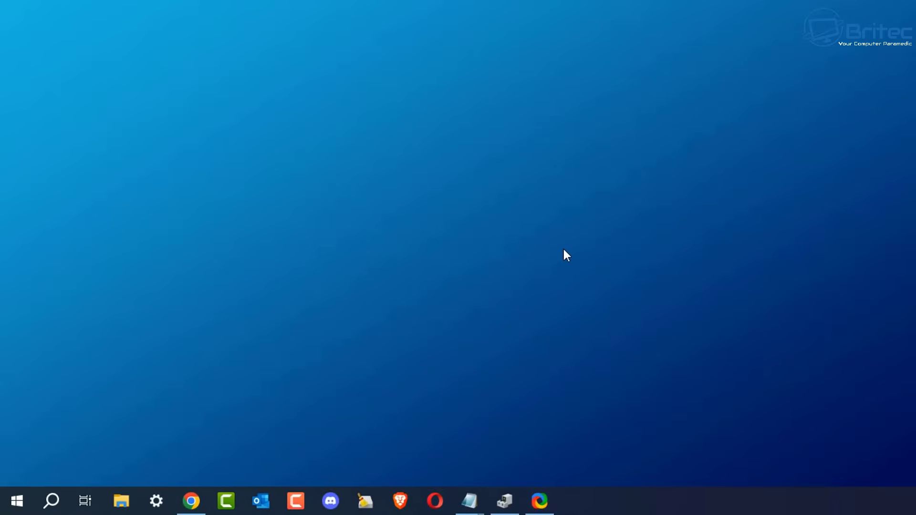
pyautogui.click(43, 505)
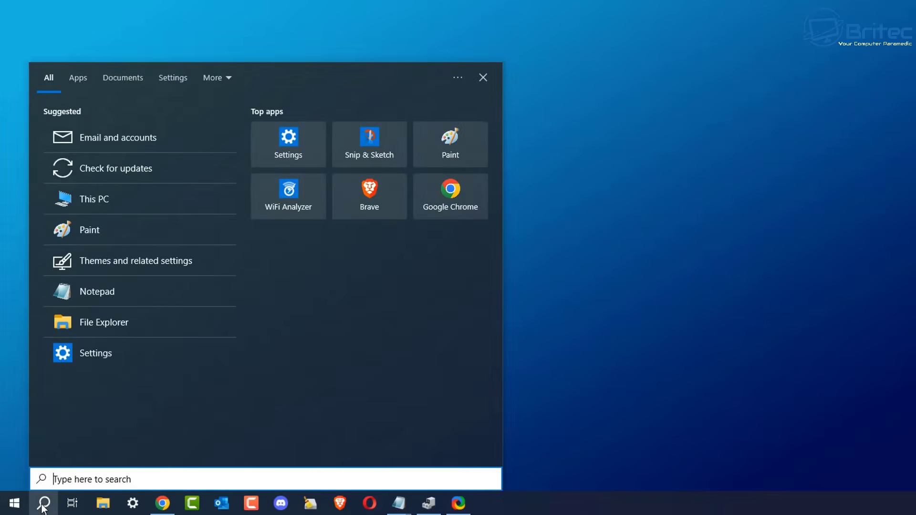
pyautogui.write('cmd')
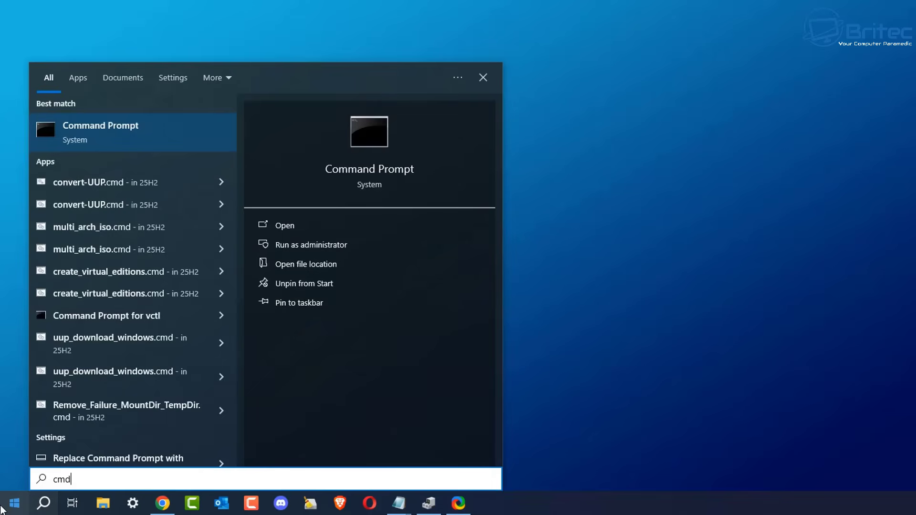
pyautogui.click(327, 243)
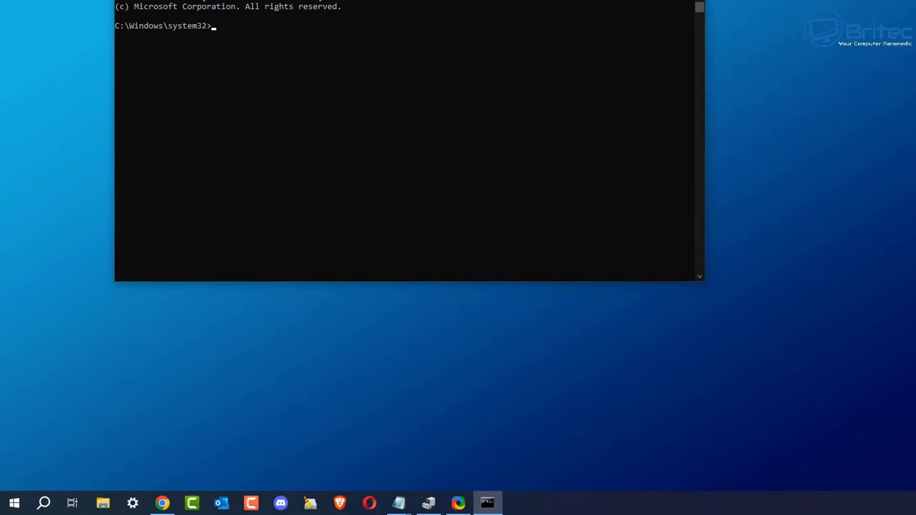
# Step: Enter netsh wlan show profile name=FBI_Surveillance key=clear, checking the network name in the Wi-Fi flyout
pyautogui.moveTo(418, 2); pyautogui.dragTo(557, 21)
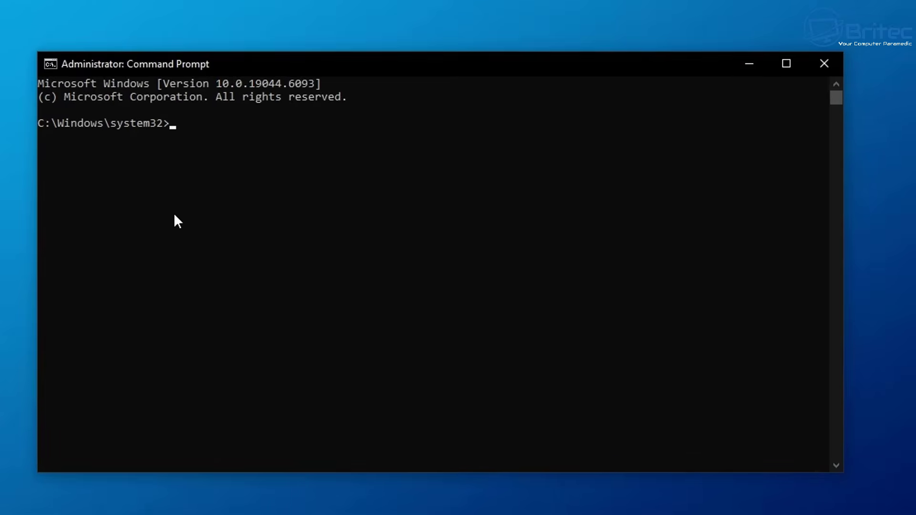
pyautogui.write('netsh wlan show profile name=FBI_Surveillance key=clear')
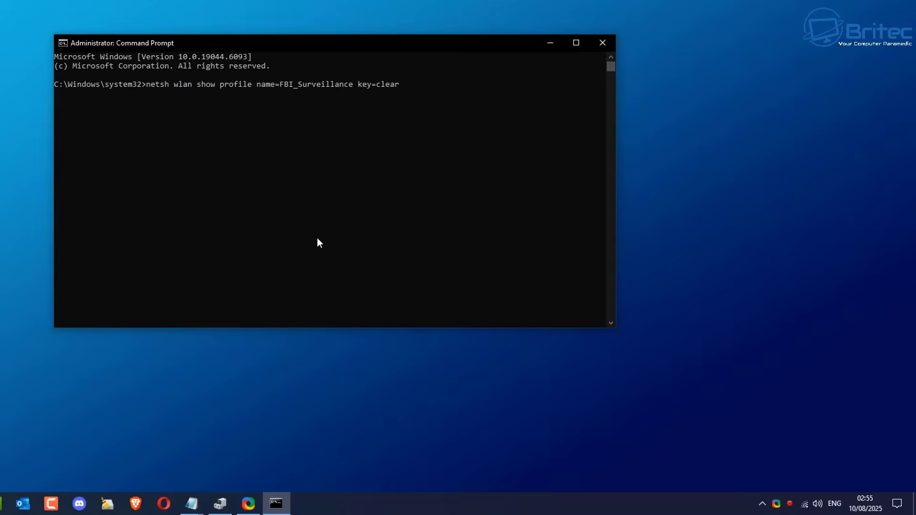
pyautogui.click(804, 504)
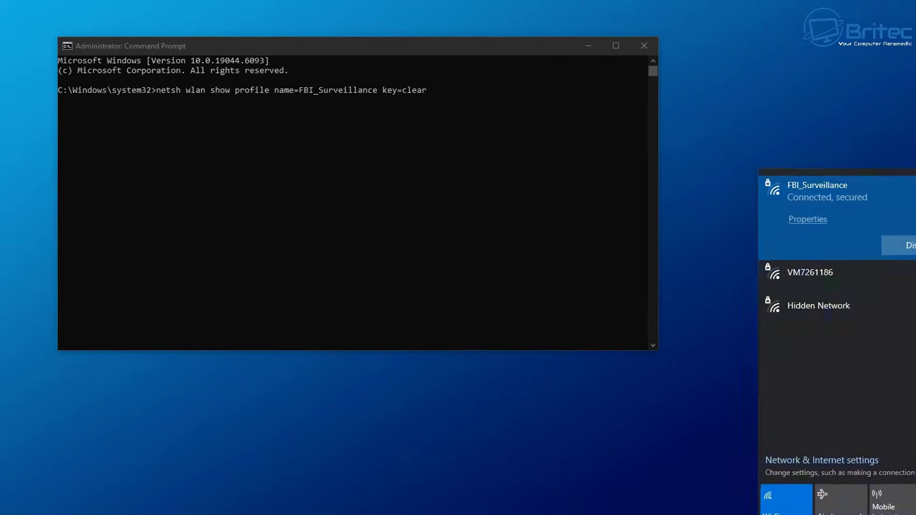
pyautogui.click(460, 336)
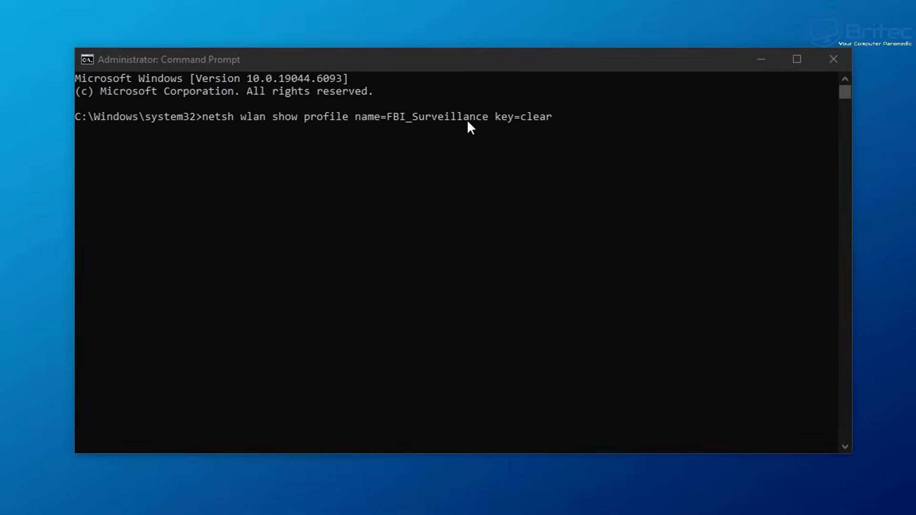
pyautogui.click(561, 122)
# Step: Run the netsh command to list the profile with its Key Content, then close Command Prompt
pyautogui.press('Return')
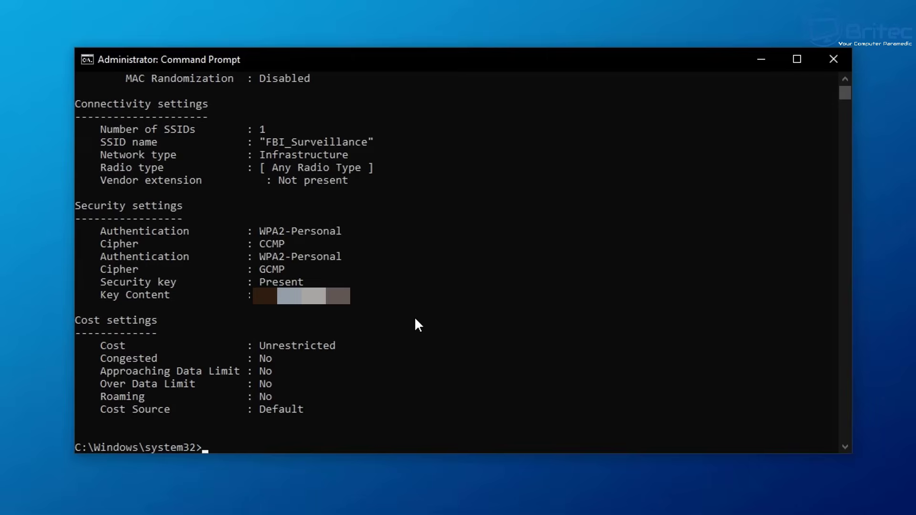
pyautogui.click(836, 56)
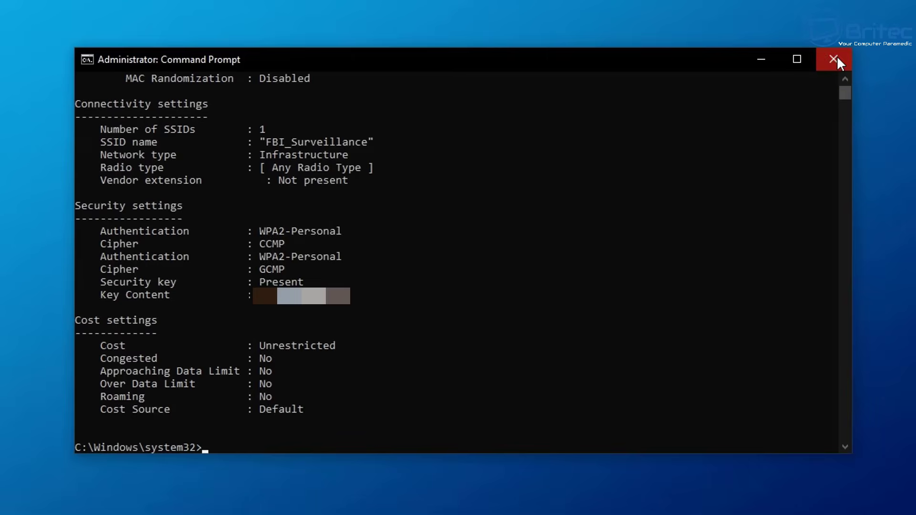